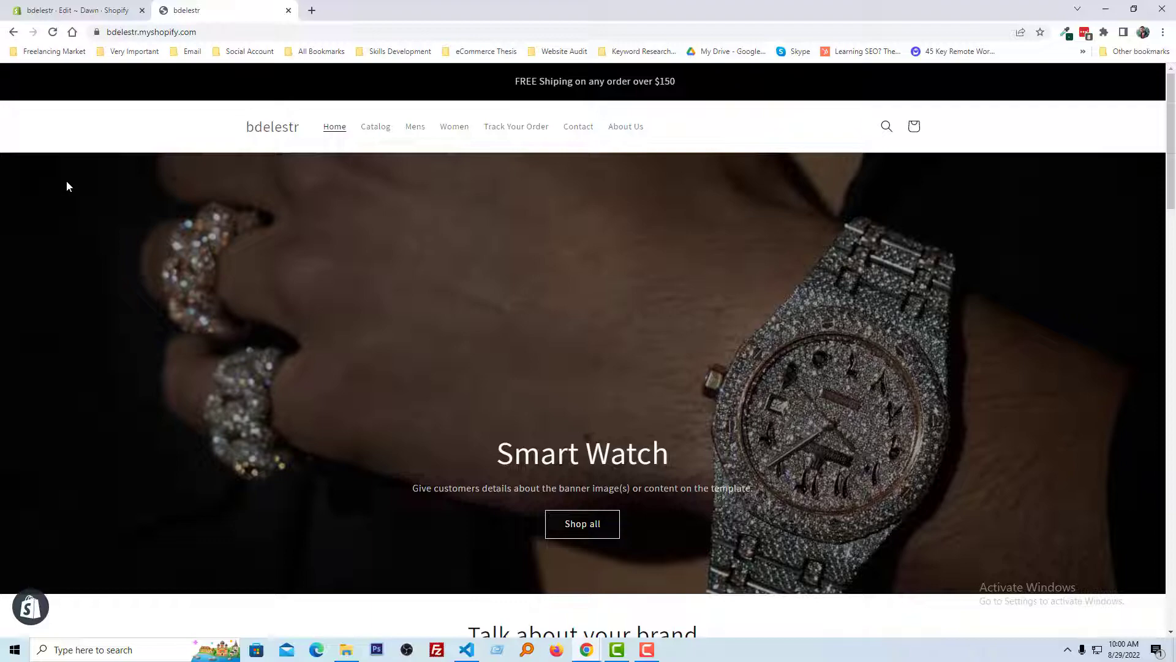
# Return to the Edit code browser tab showing theme.liquid.
pyautogui.click(78, 11)
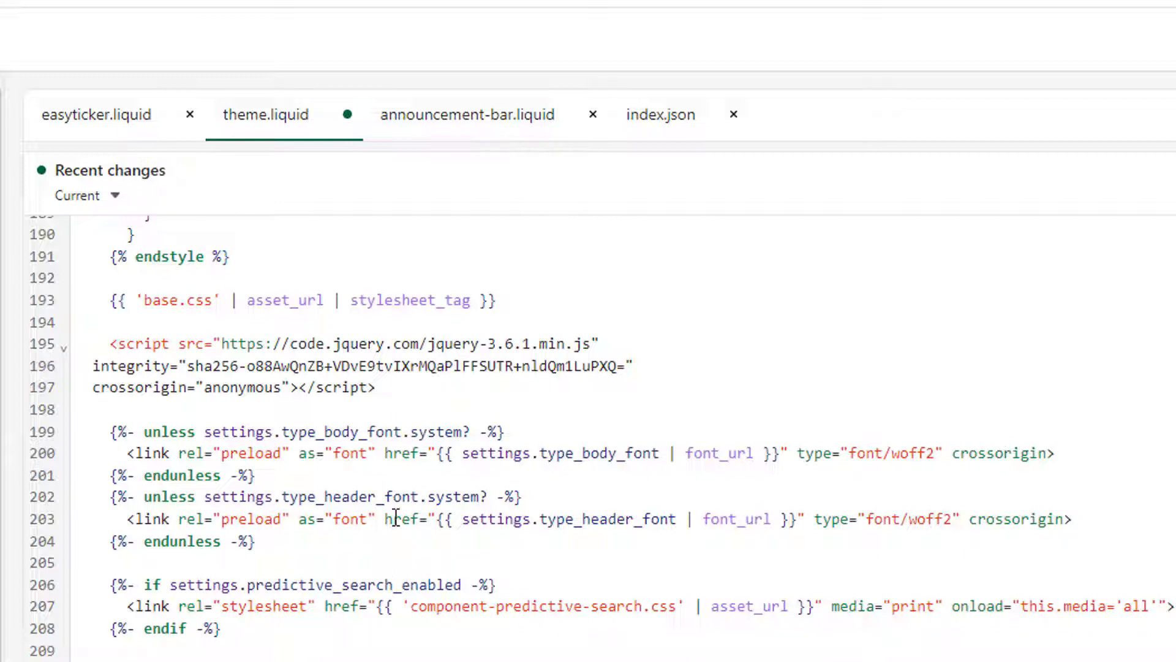
# Add a {{ '' | script_tag }} line below the raw jQuery script tag.
pyautogui.click(277, 410)
pyautogui.press('Return')
pyautogui.press('Return')
pyautogui.press('Up')
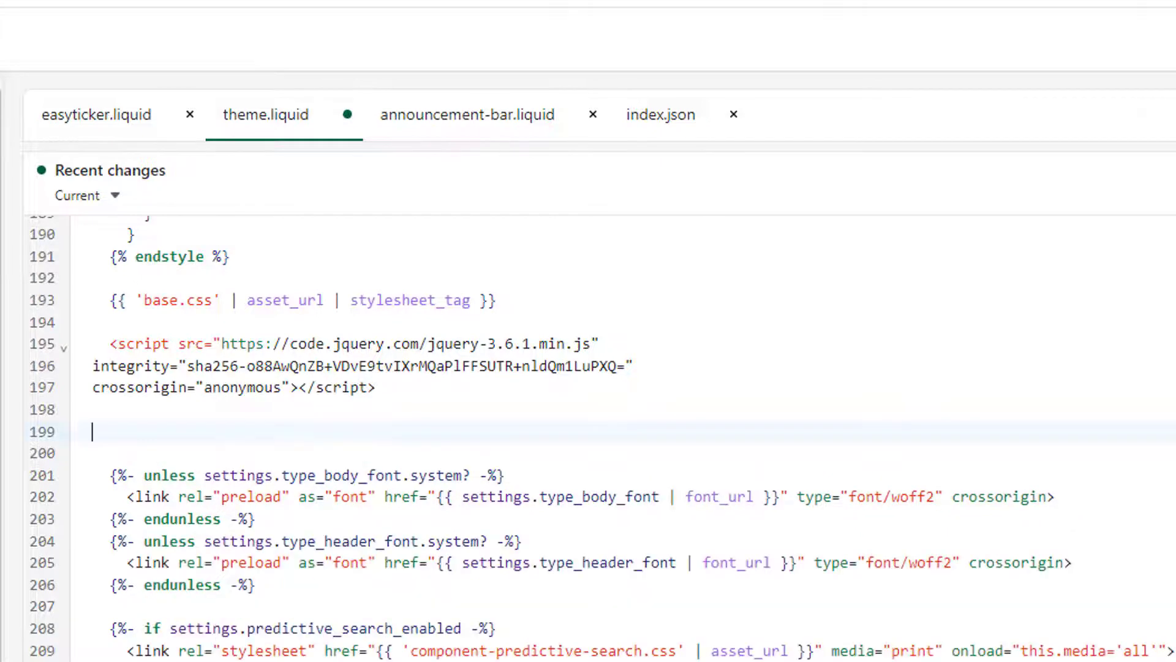
pyautogui.write('{{ ')
pyautogui.write('|')
pyautogui.write(' scr')
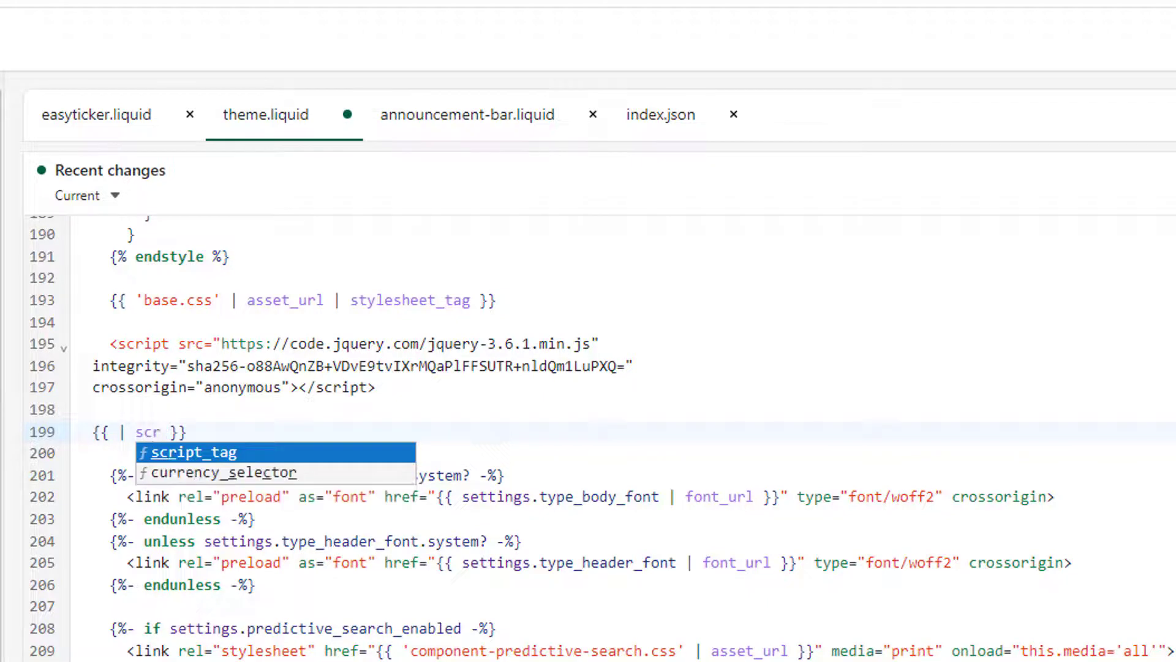
pyautogui.press('Return')
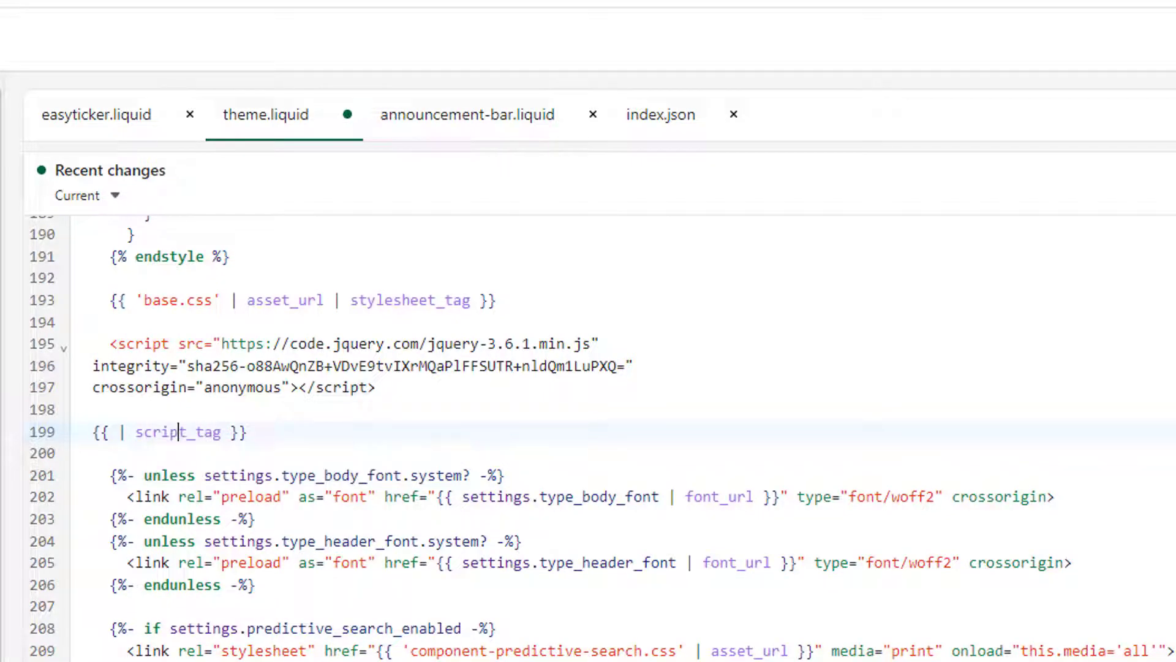
pyautogui.press('Left')
pyautogui.press('Left')
pyautogui.press('Left')
pyautogui.press('Left')
pyautogui.press('Left')
pyautogui.press('Left')
pyautogui.press('Left')
pyautogui.press('Left')
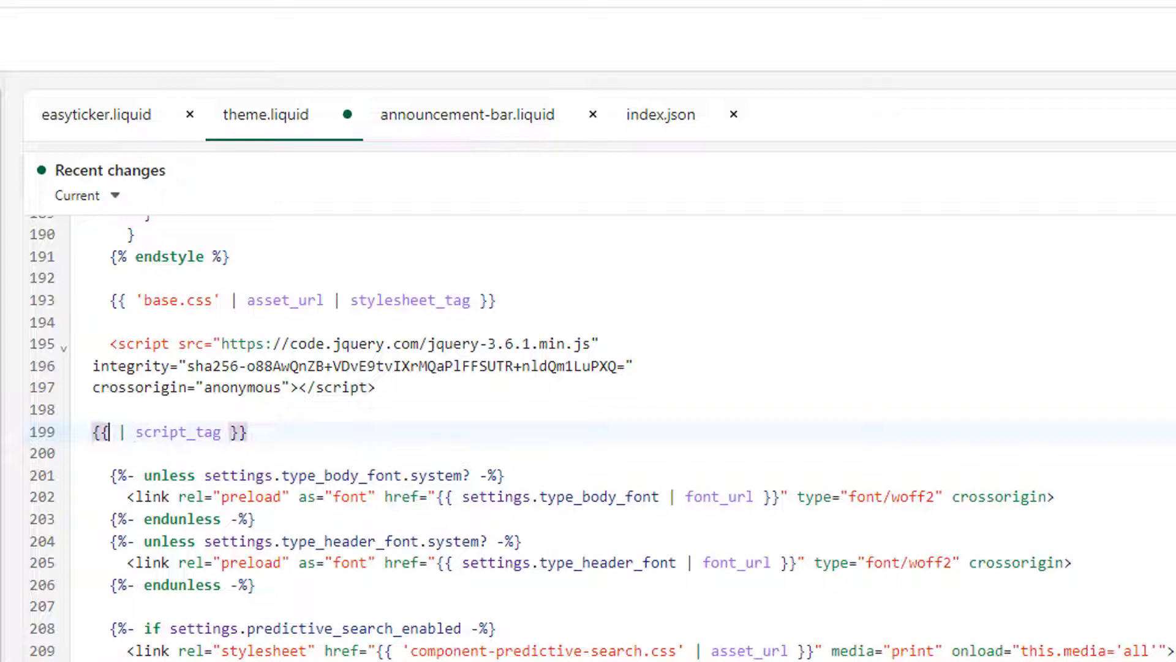
pyautogui.write("'")
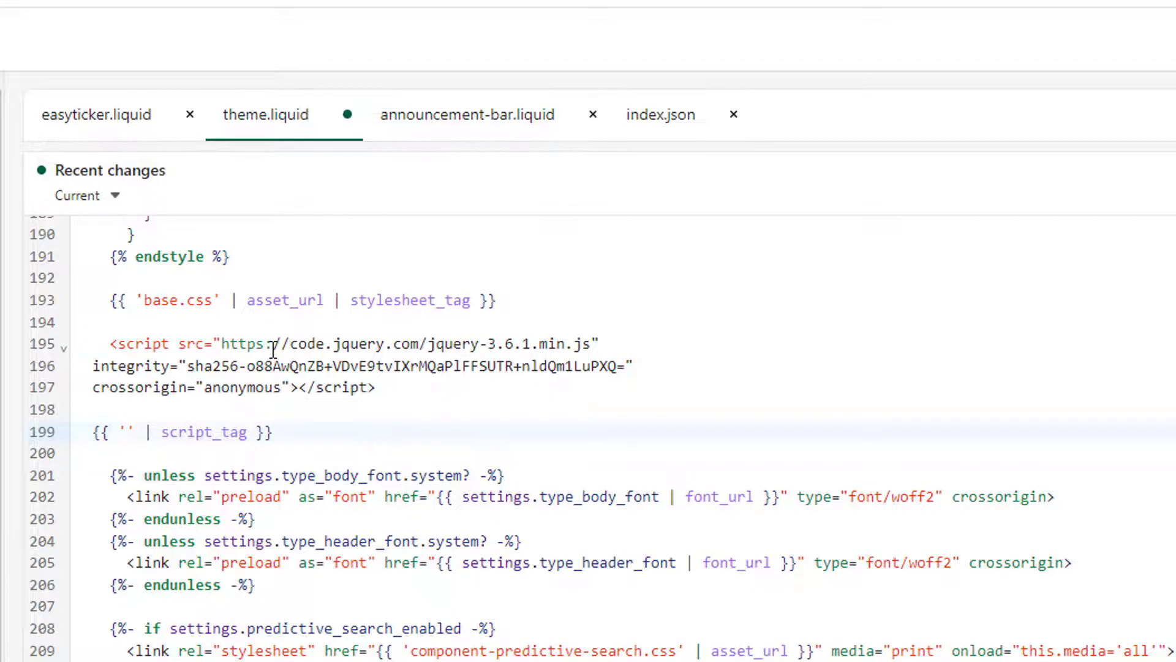
# Fill the script_tag quotes with the URL '//code.jquery.com/jquery-3.6.1.min.js'.
pyautogui.moveTo(273, 344); pyautogui.dragTo(595, 346)
pyautogui.click(128, 432)
pyautogui.write('//code.jquery.com/jquery-3.6.1.min.js')
pyautogui.click(388, 387)
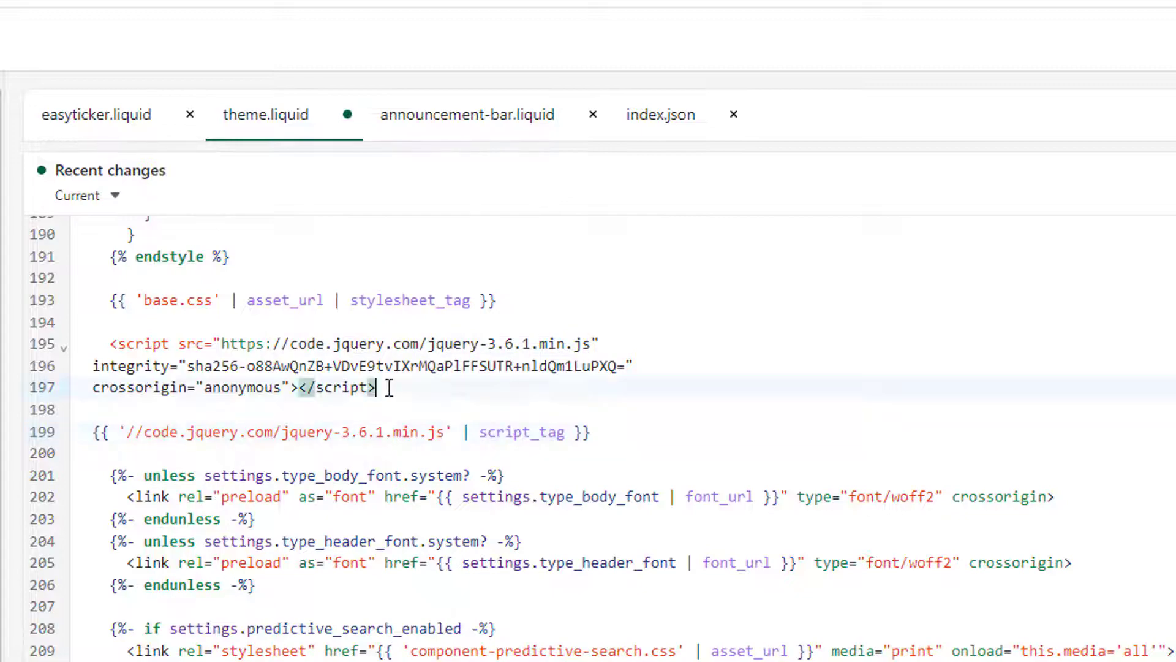
# Delete the raw jQuery script tag and leftover blank lines, then save theme.liquid.
pyautogui.moveTo(388, 387); pyautogui.dragTo(95, 344)
pyautogui.press('BackSpace')
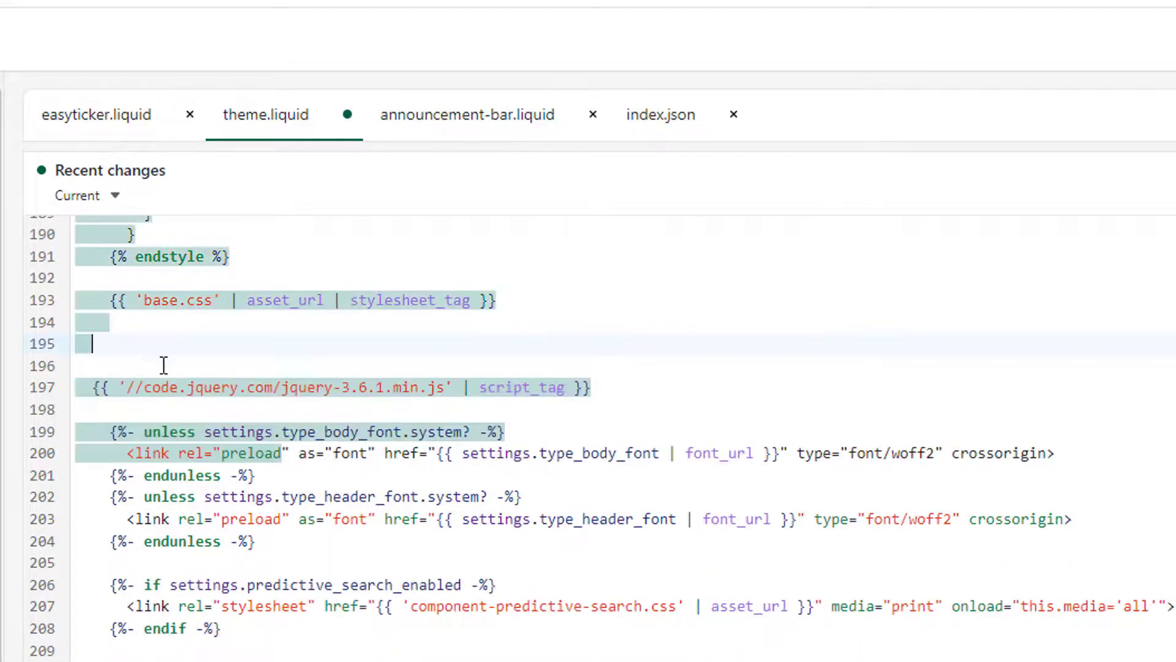
pyautogui.press('Delete')
pyautogui.press('Delete')
pyautogui.press('BackSpace')
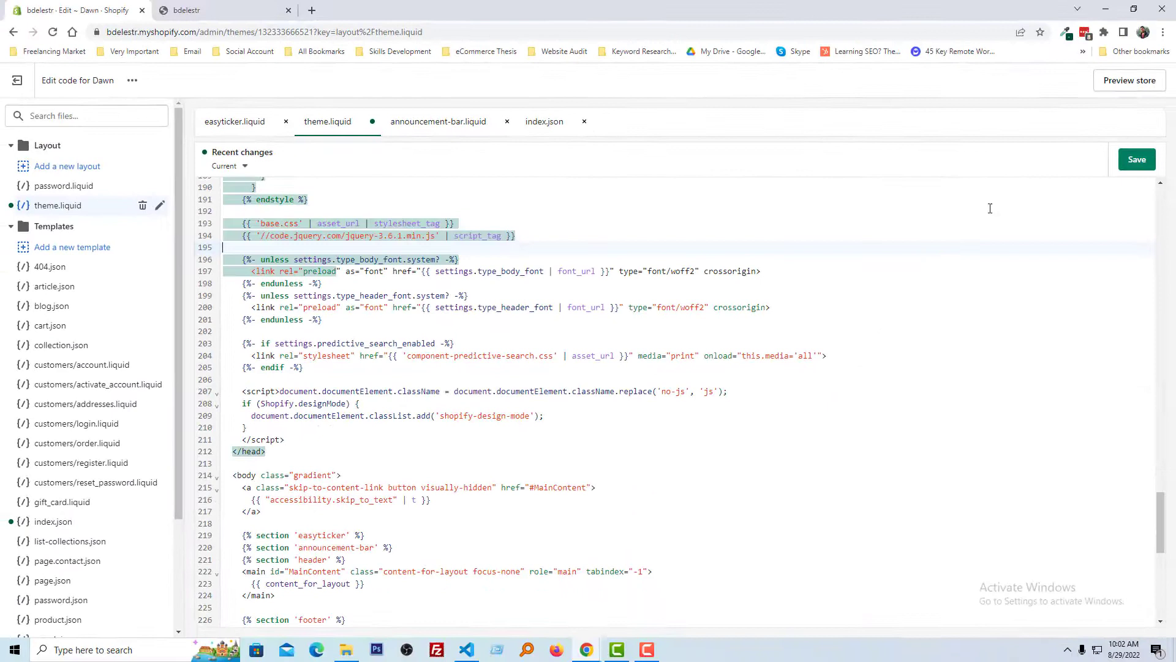
pyautogui.click(1136, 161)
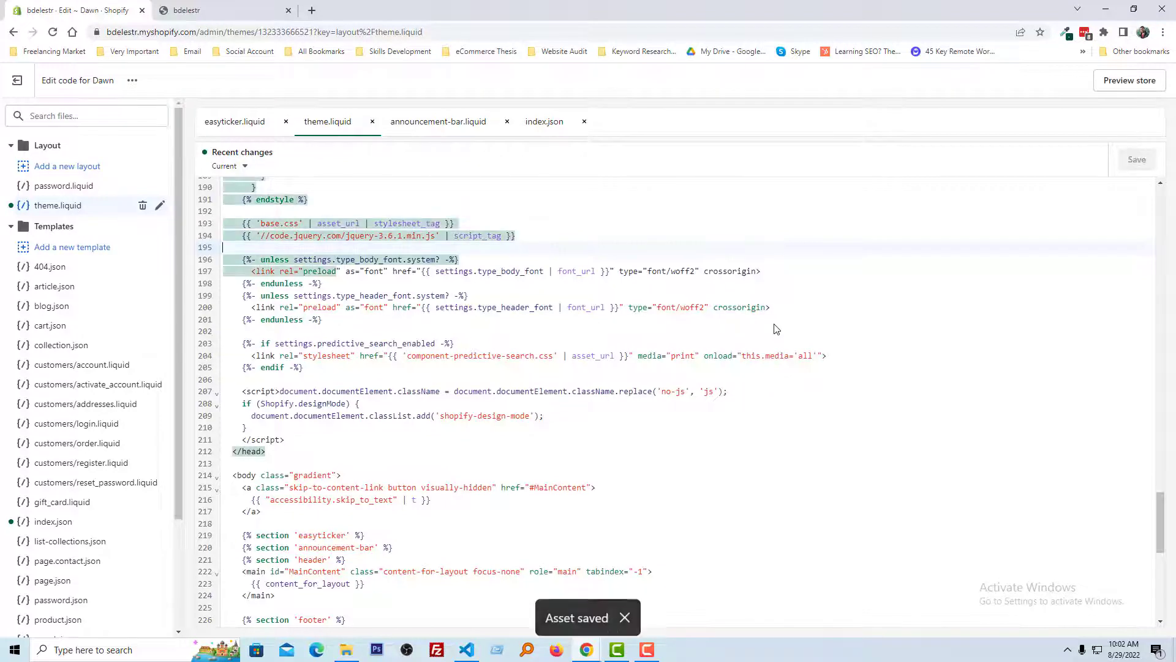
pyautogui.click(869, 333)
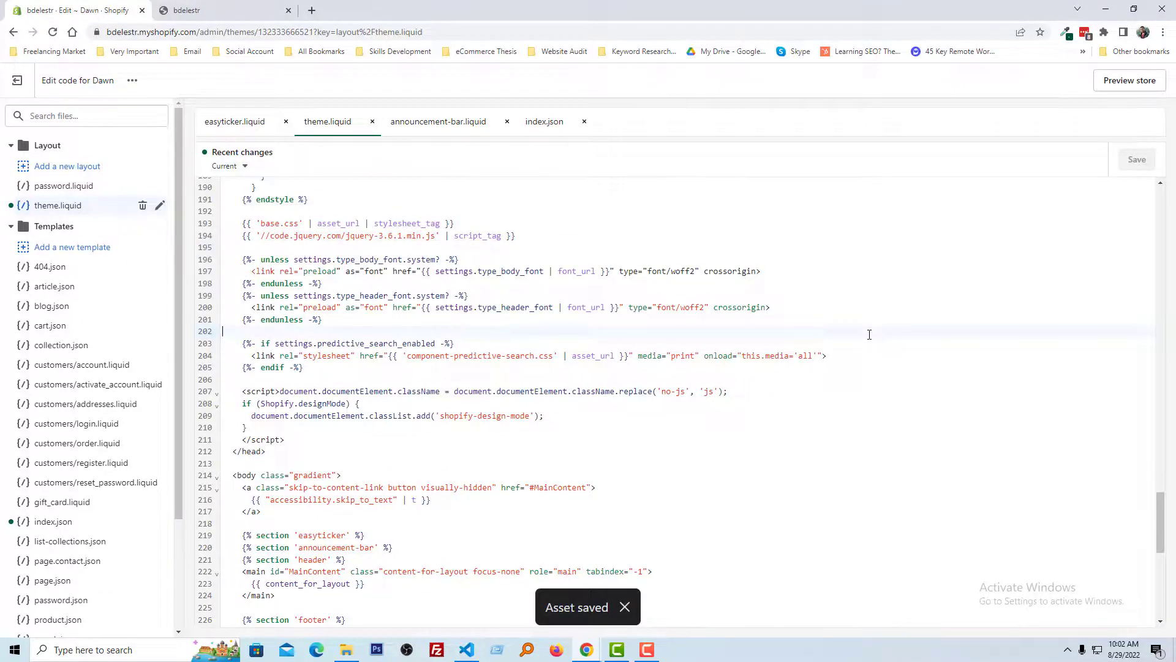